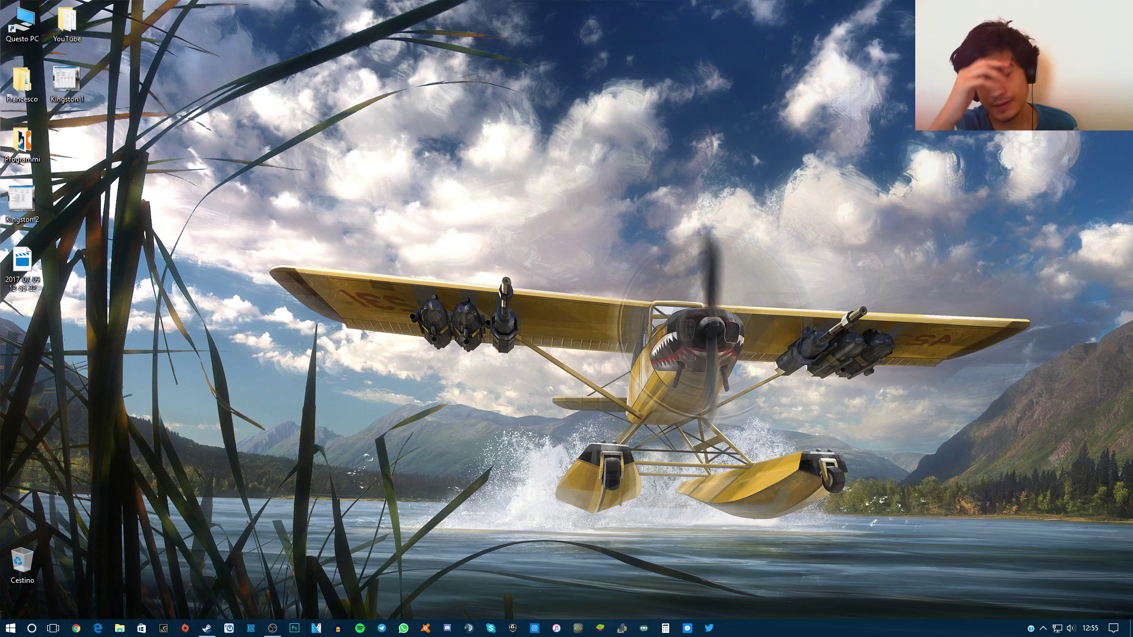
Step: Open the bin folder inside ScpServer in the desktop's Programmi folder
click(444, 118)
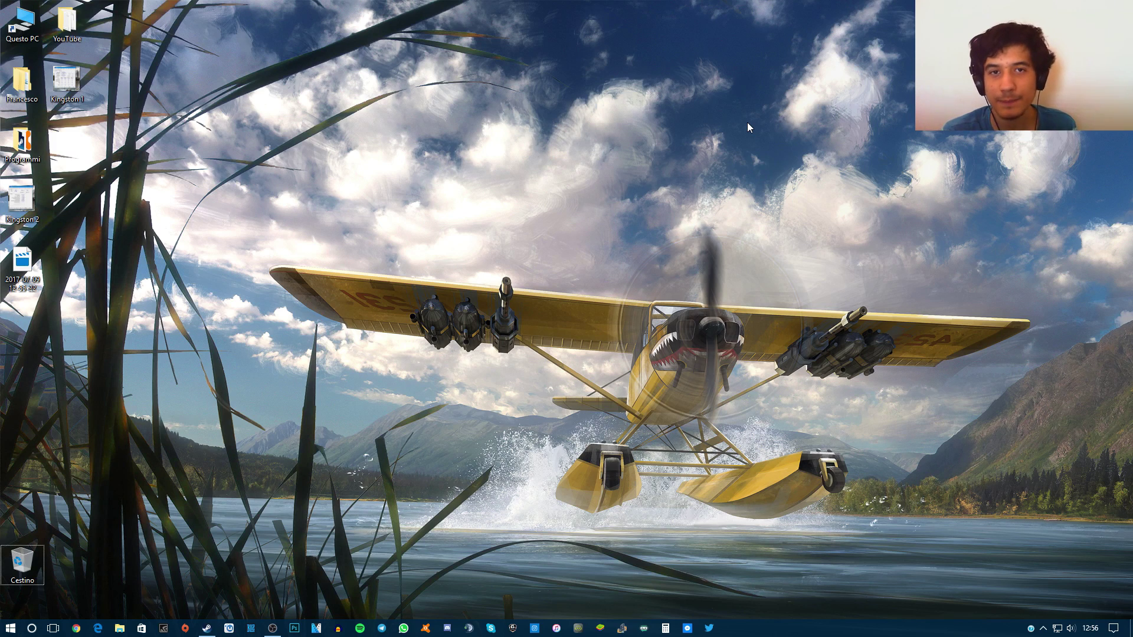
double_click(21, 142)
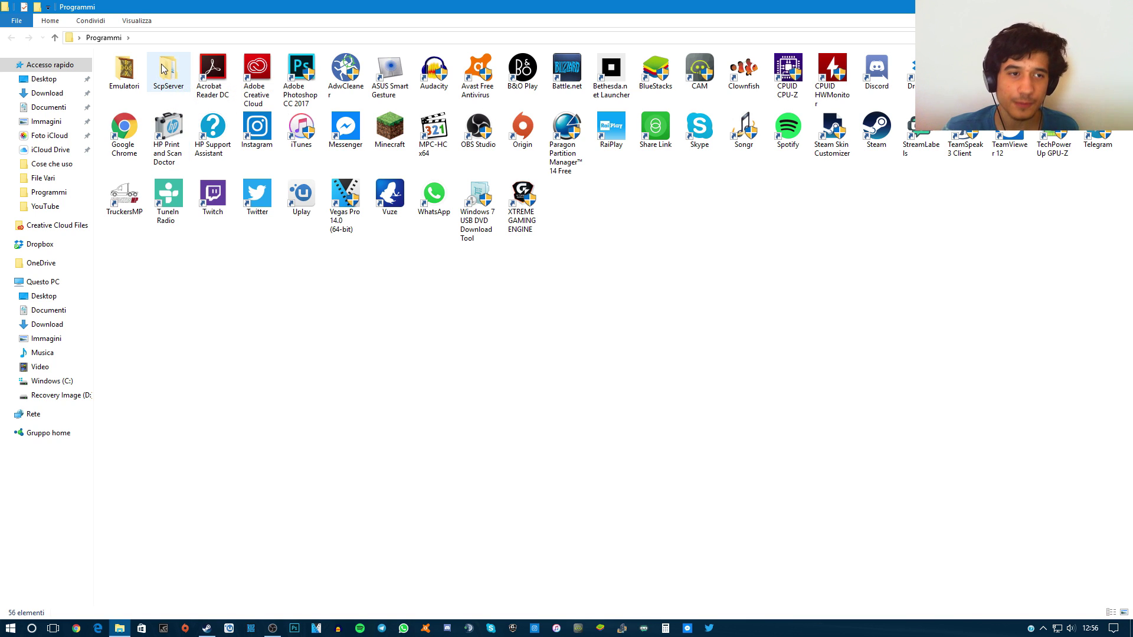
double_click(164, 69)
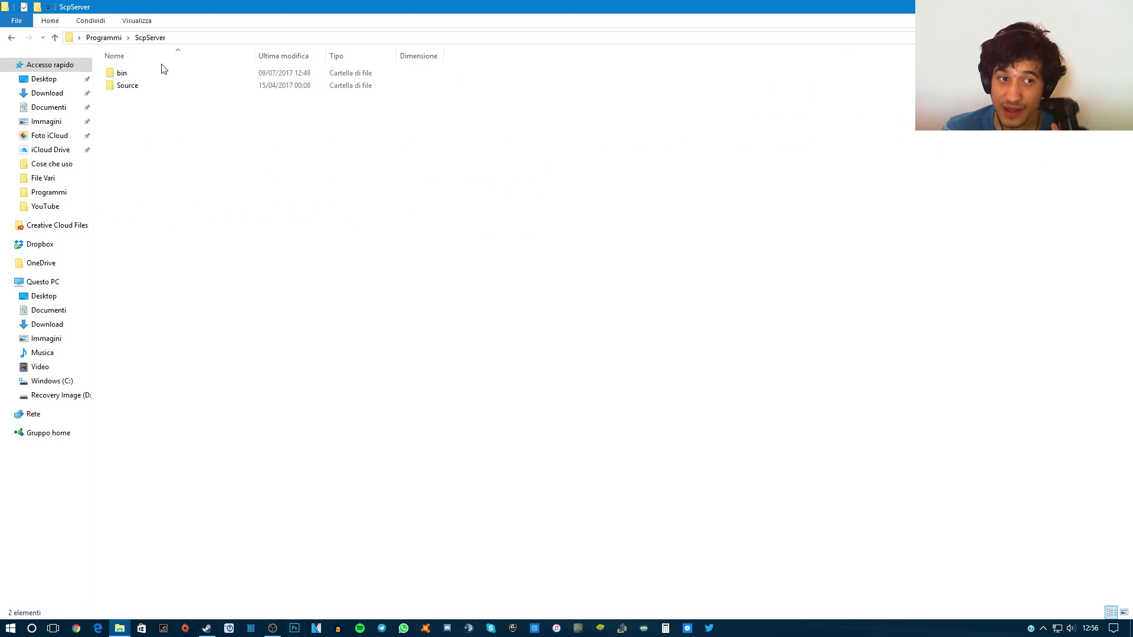
double_click(142, 87)
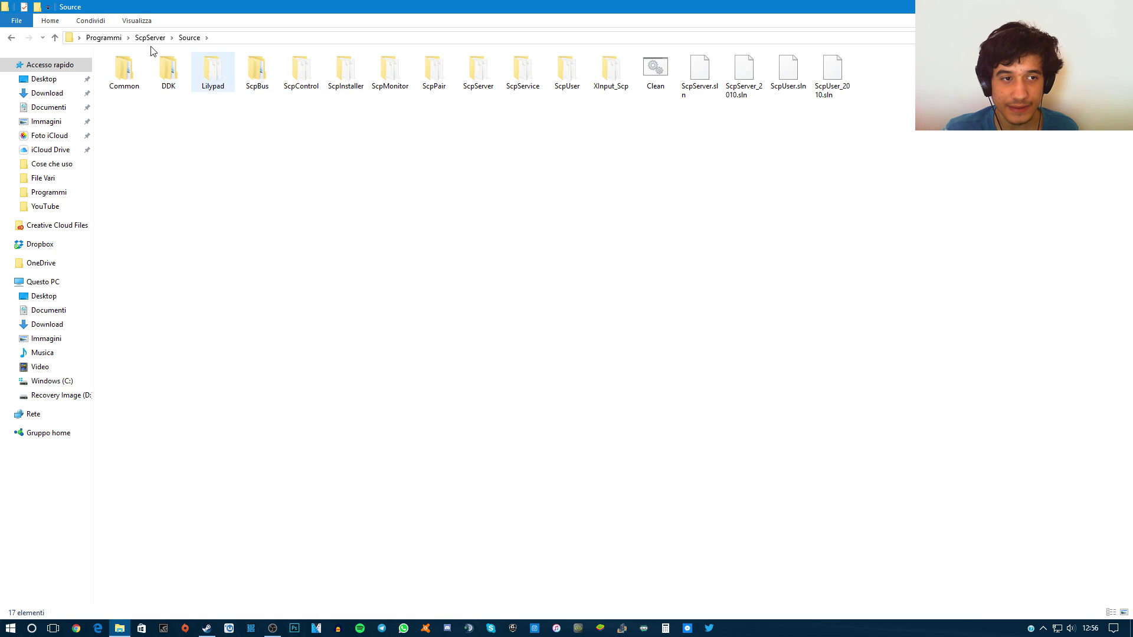
click(14, 37)
double_click(138, 81)
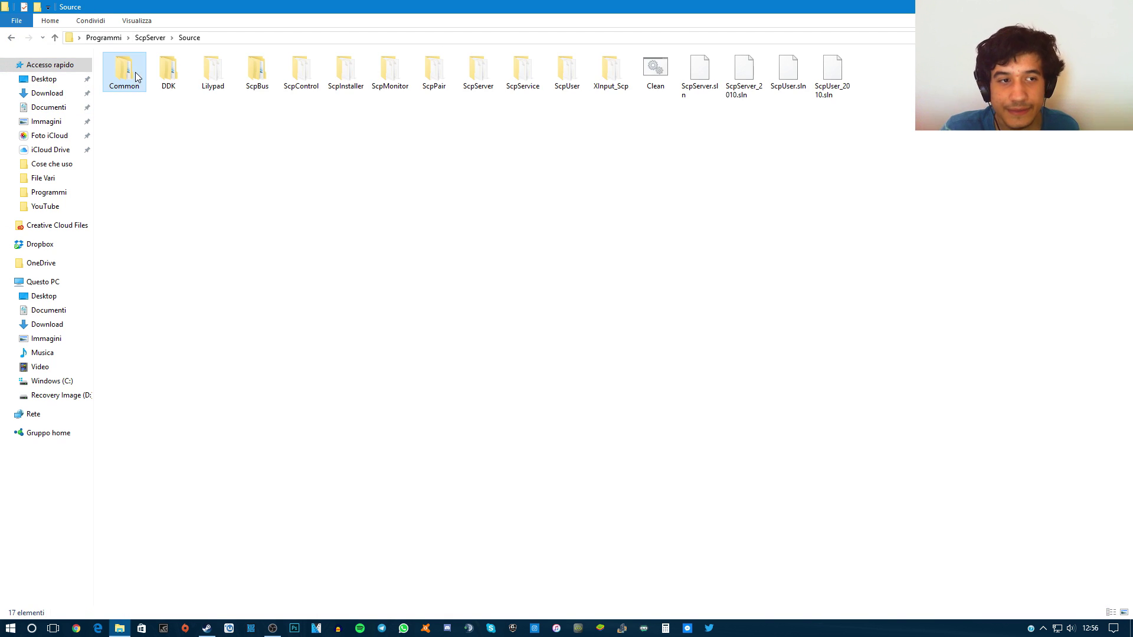
click(142, 38)
double_click(137, 71)
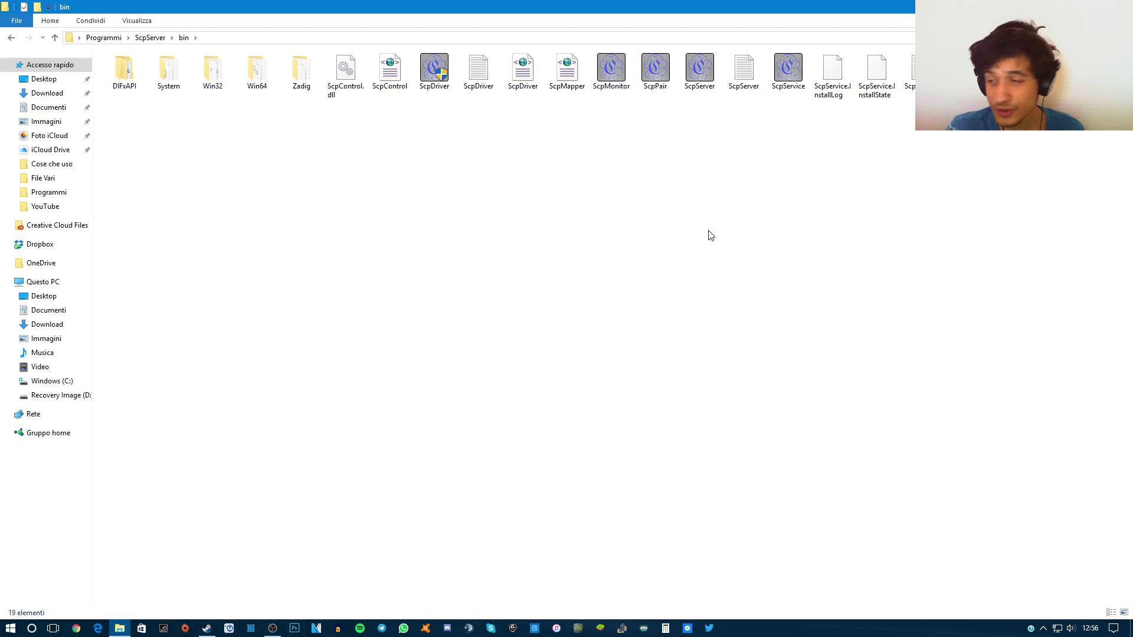
Step: Run ScpDriver, allow it to make changes to the device, and move its installer window to the centre of the screen
double_click(443, 83)
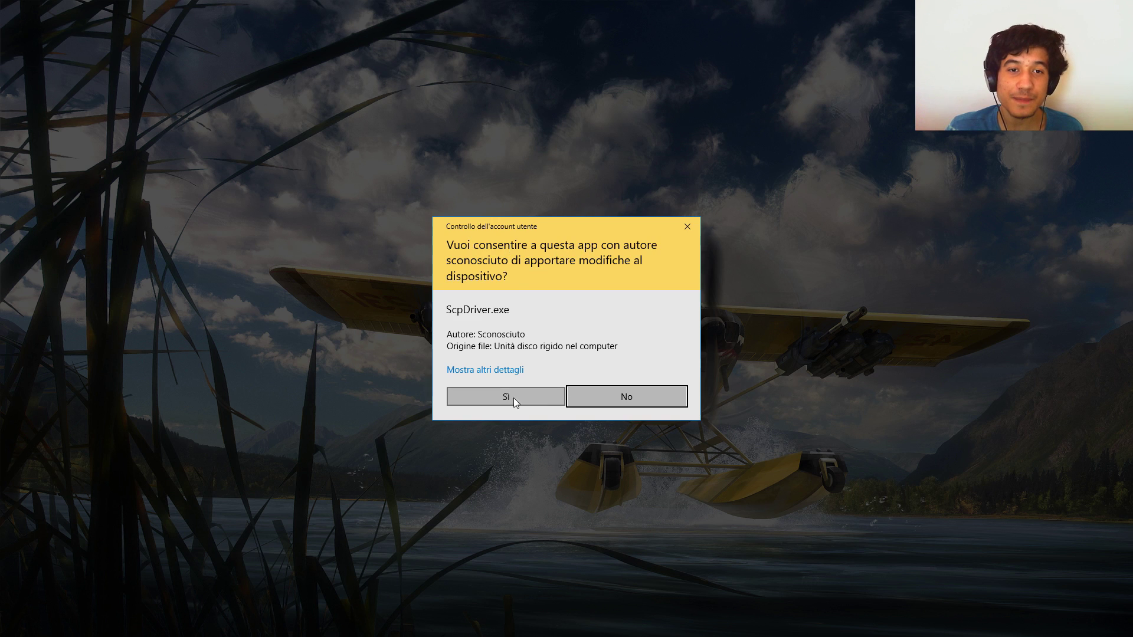
click(519, 393)
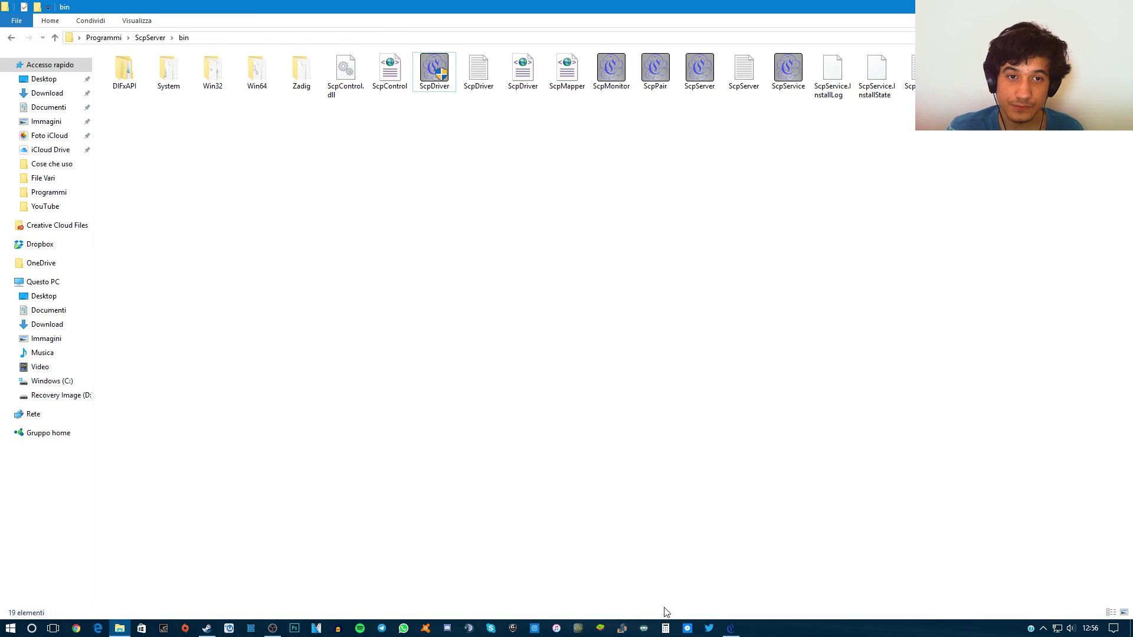
drag(250, 47, 605, 155)
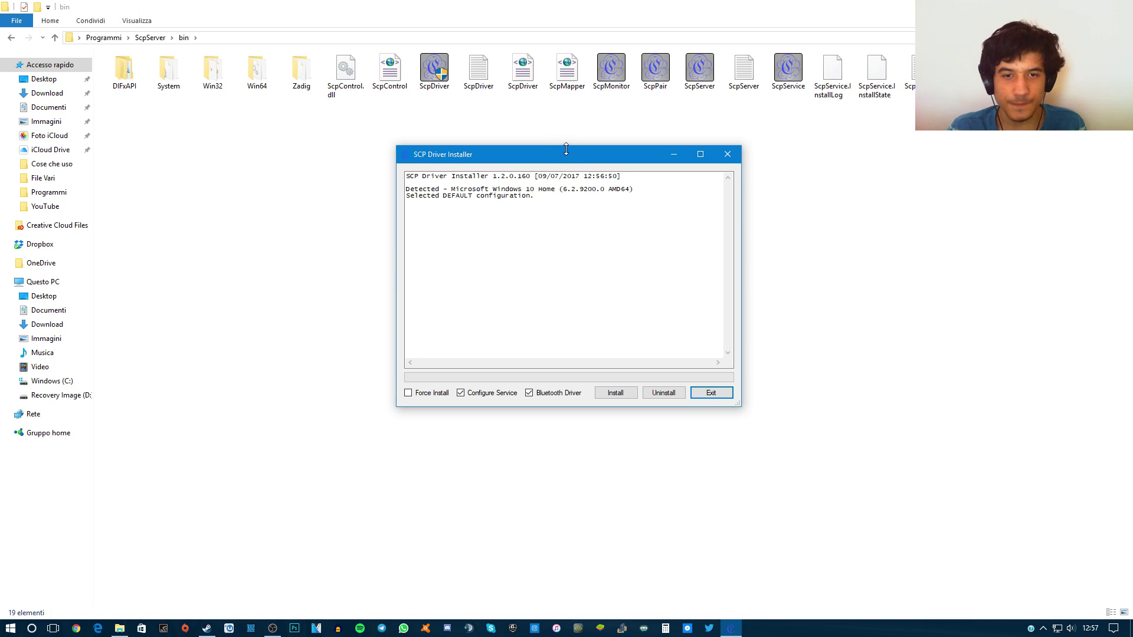
Step: Enable Force Install, uninstall and reinstall the SCP drivers, and exit the installer
click(431, 395)
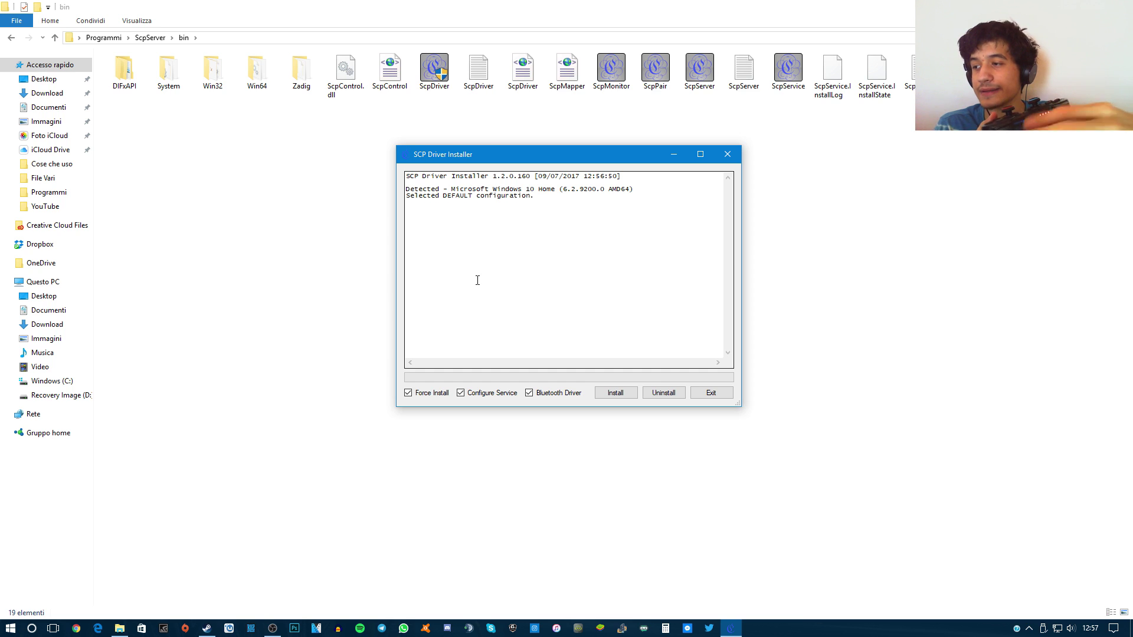
click(663, 393)
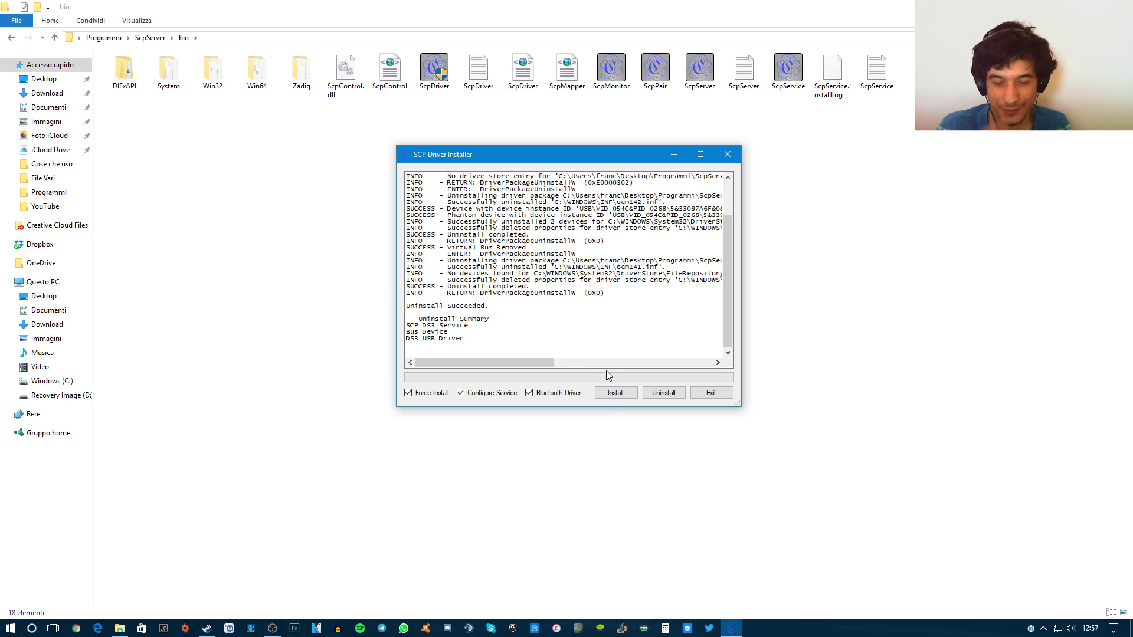
click(608, 393)
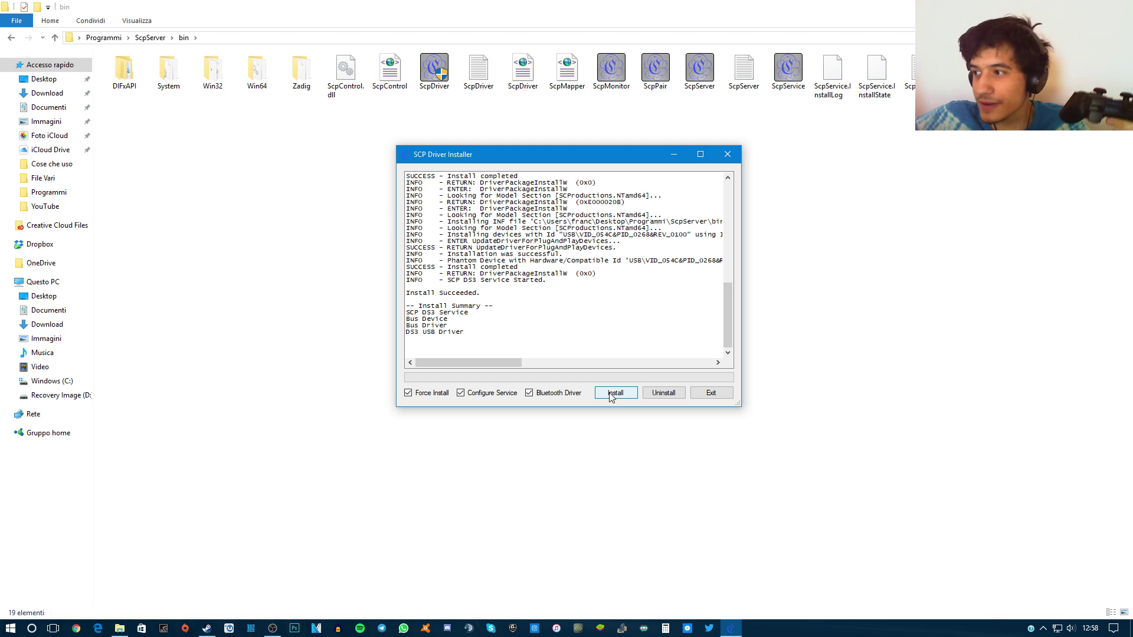
click(710, 393)
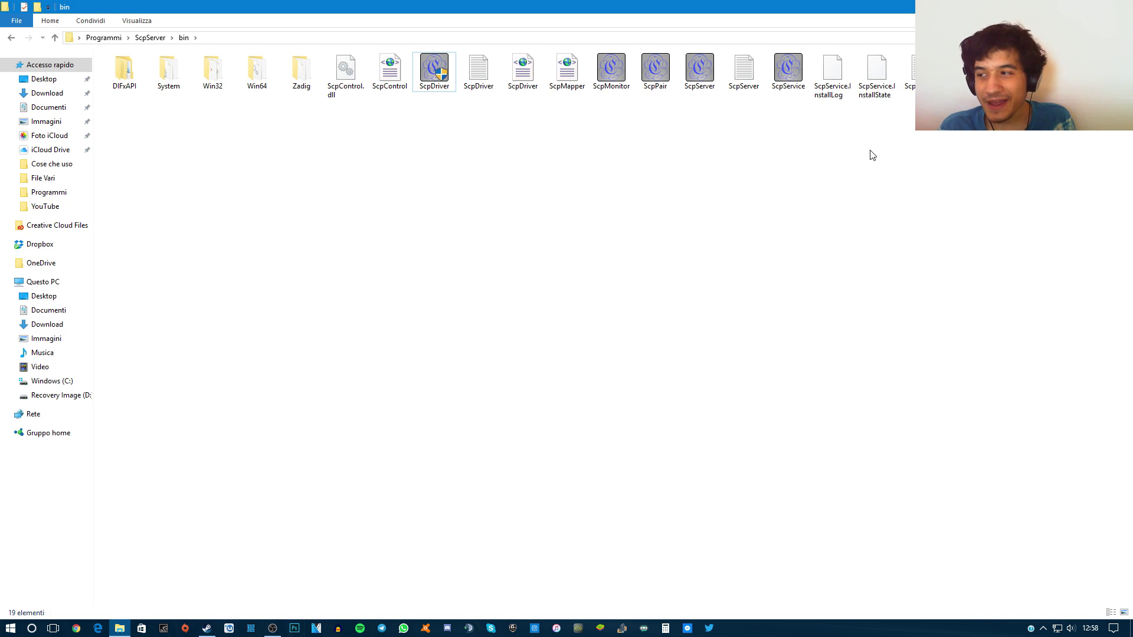
Step: Launch ScpMonitor and check the pad connections in its status window, closing the window when done
click(623, 87)
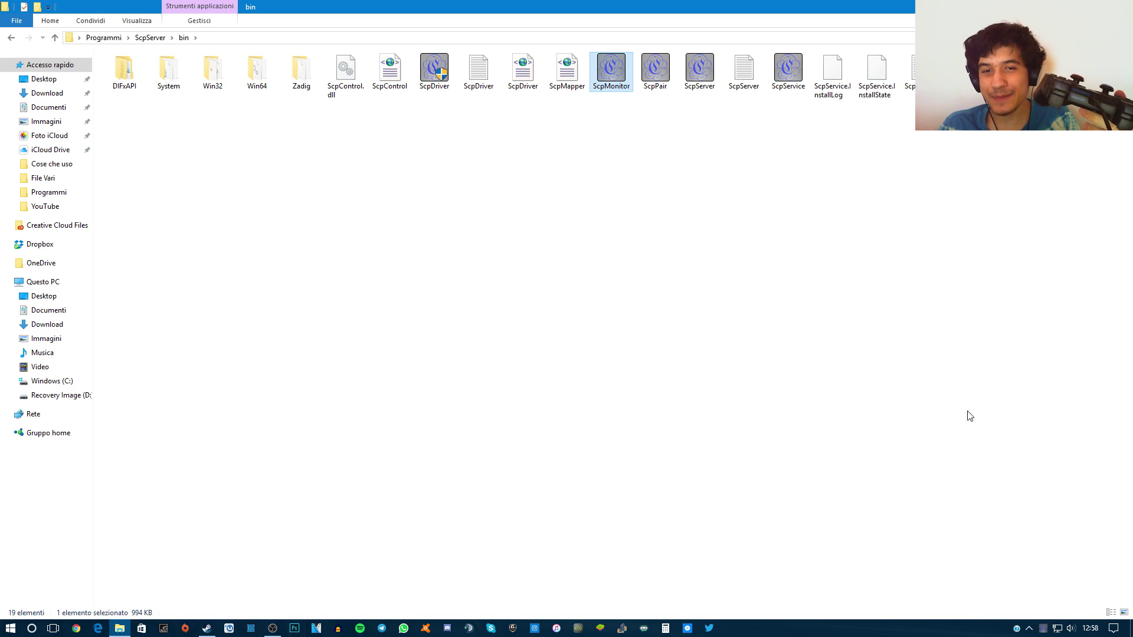
click(1023, 632)
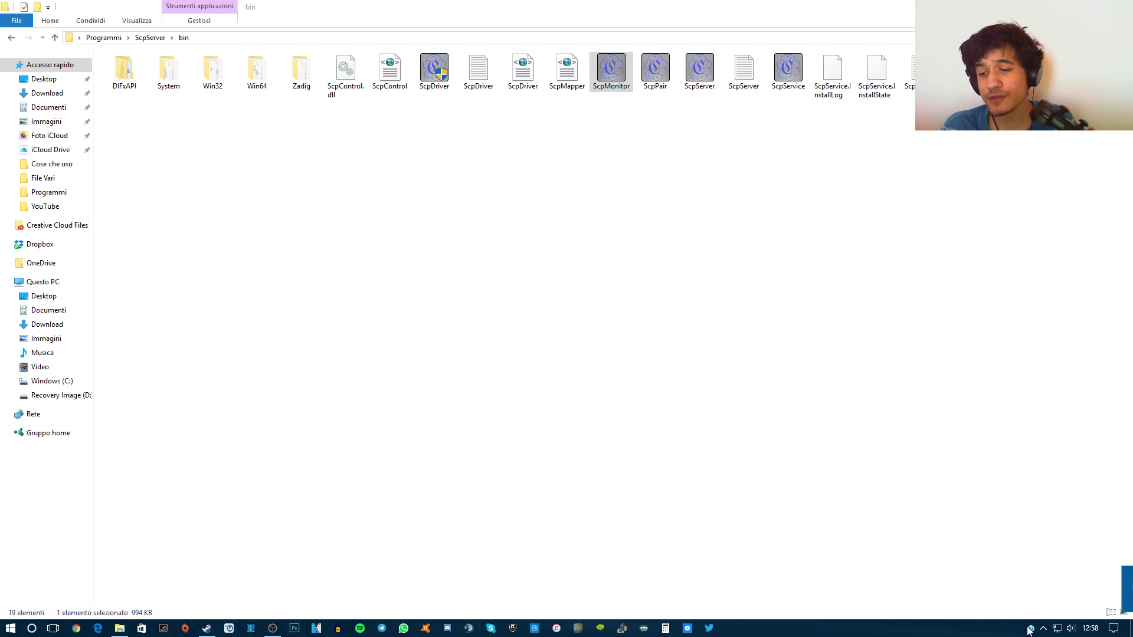
click(1042, 629)
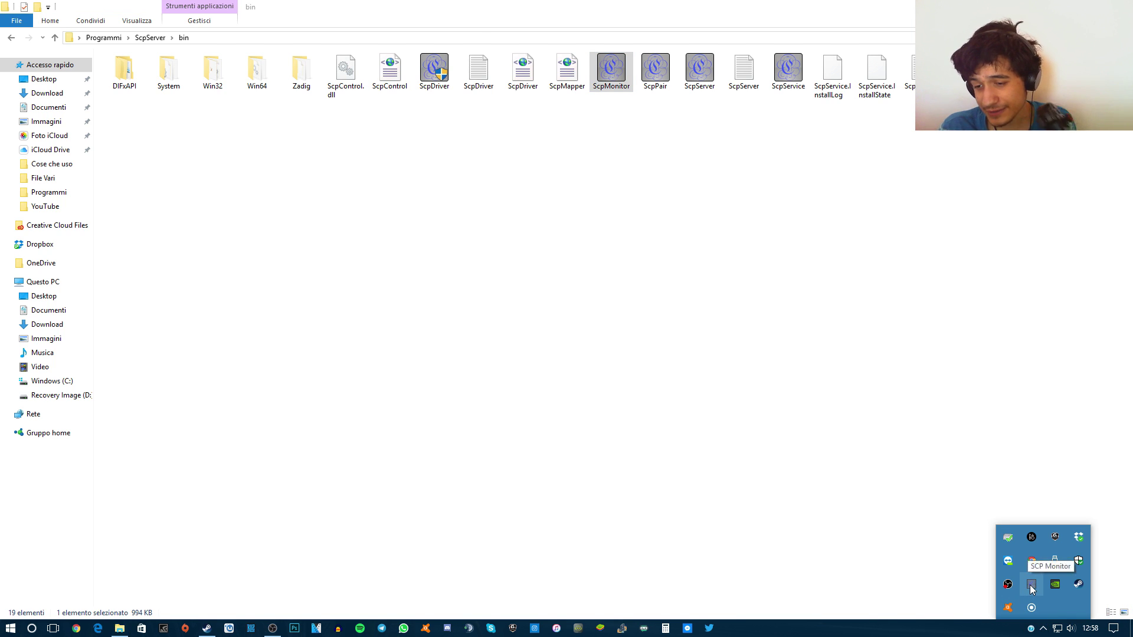
click(1032, 587)
click(611, 305)
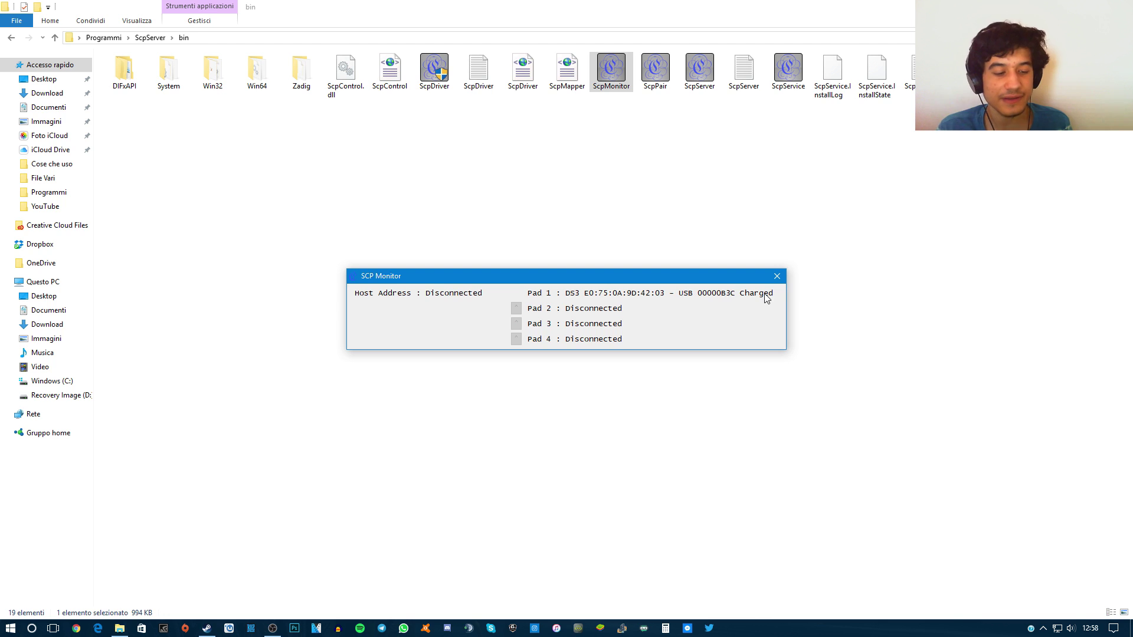
click(777, 276)
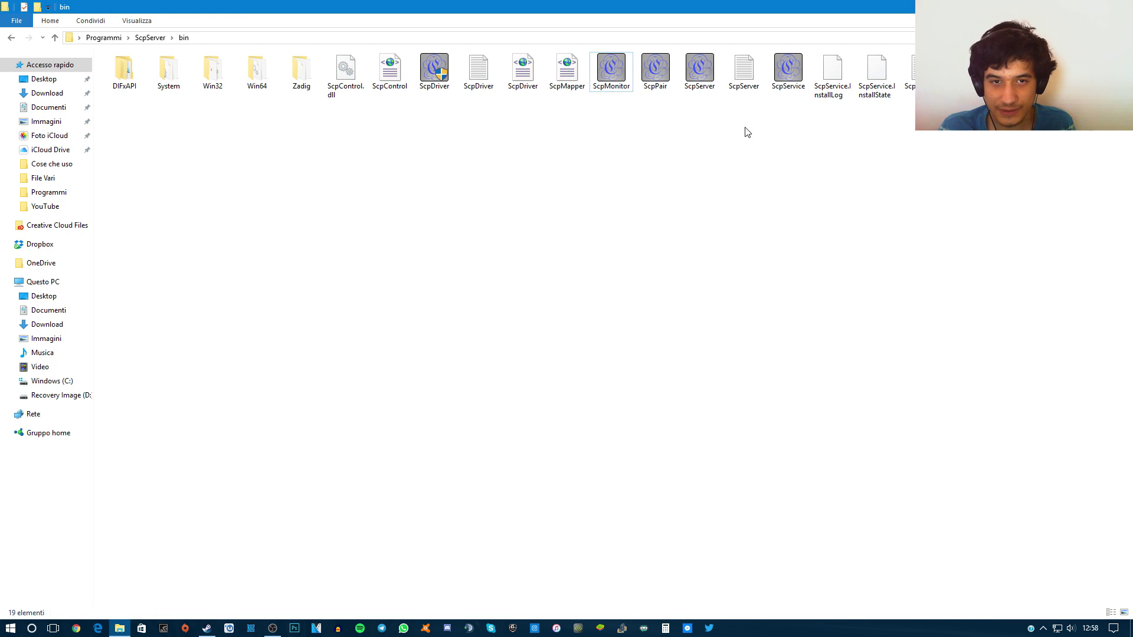
click(1044, 627)
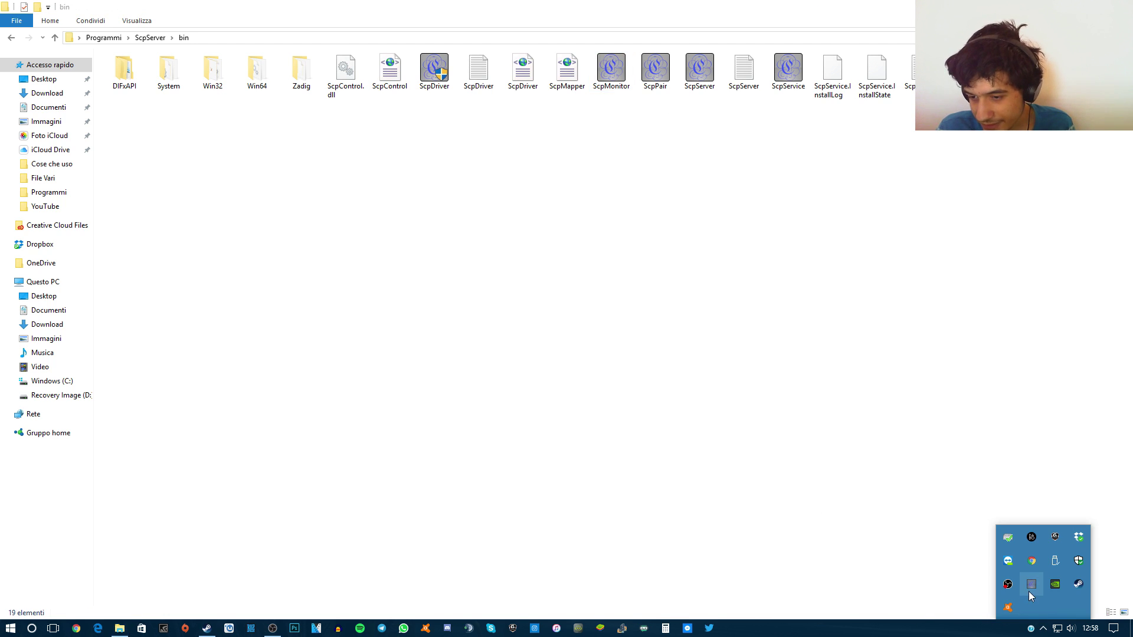
click(1027, 593)
click(785, 277)
click(1043, 628)
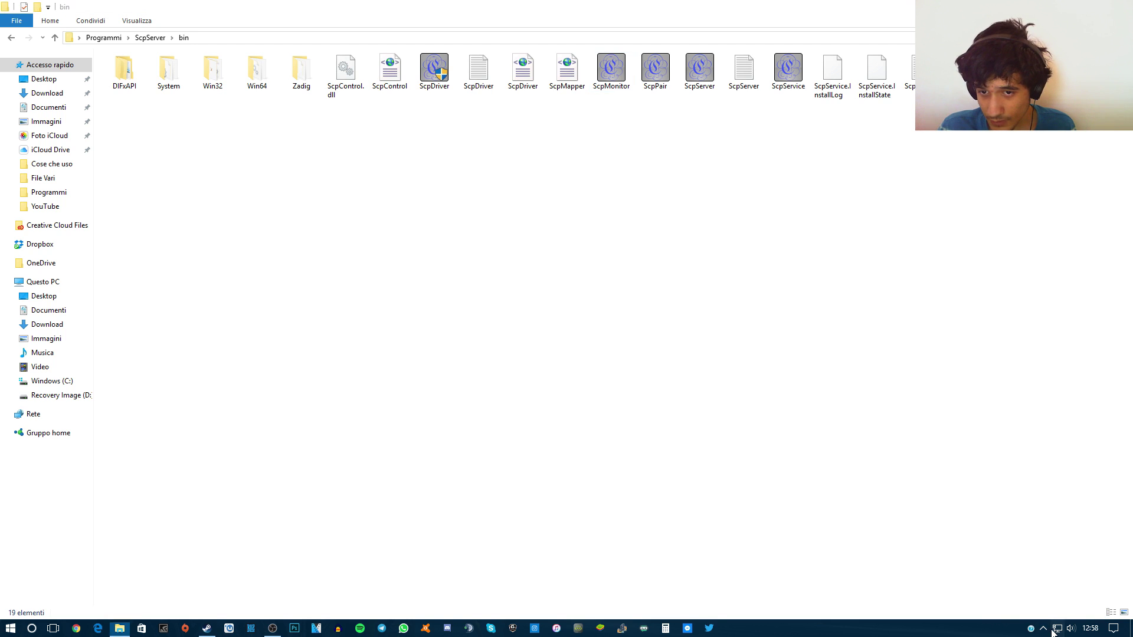
click(1044, 628)
Step: Turn off Disable LED in SCP Monitor's service configuration and save it
click(1043, 627)
right_click(1030, 585)
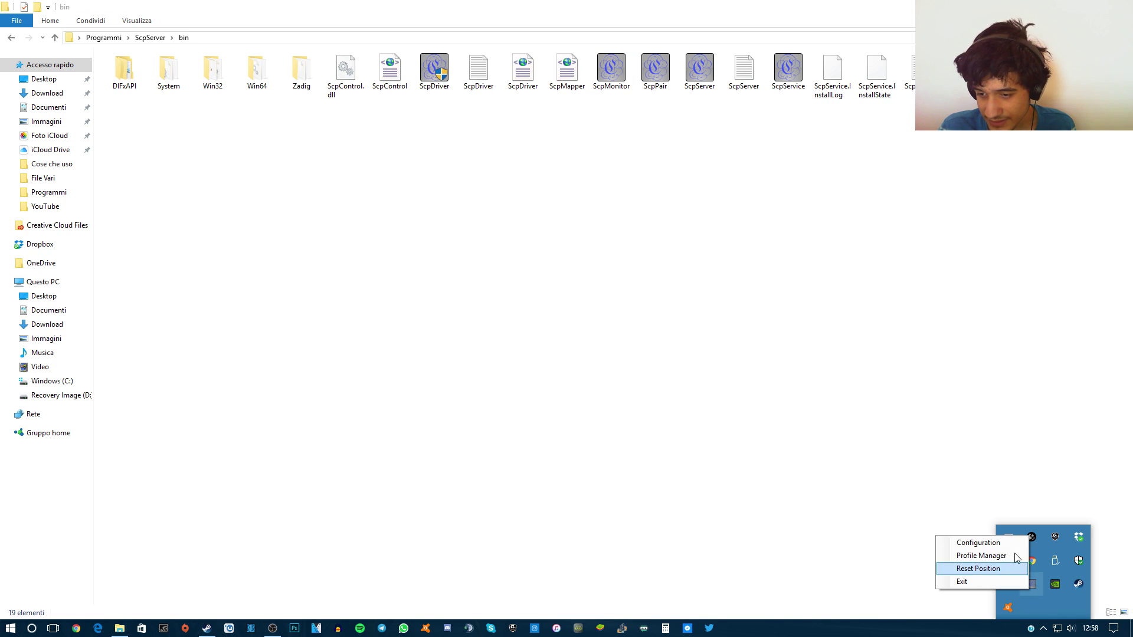
click(987, 543)
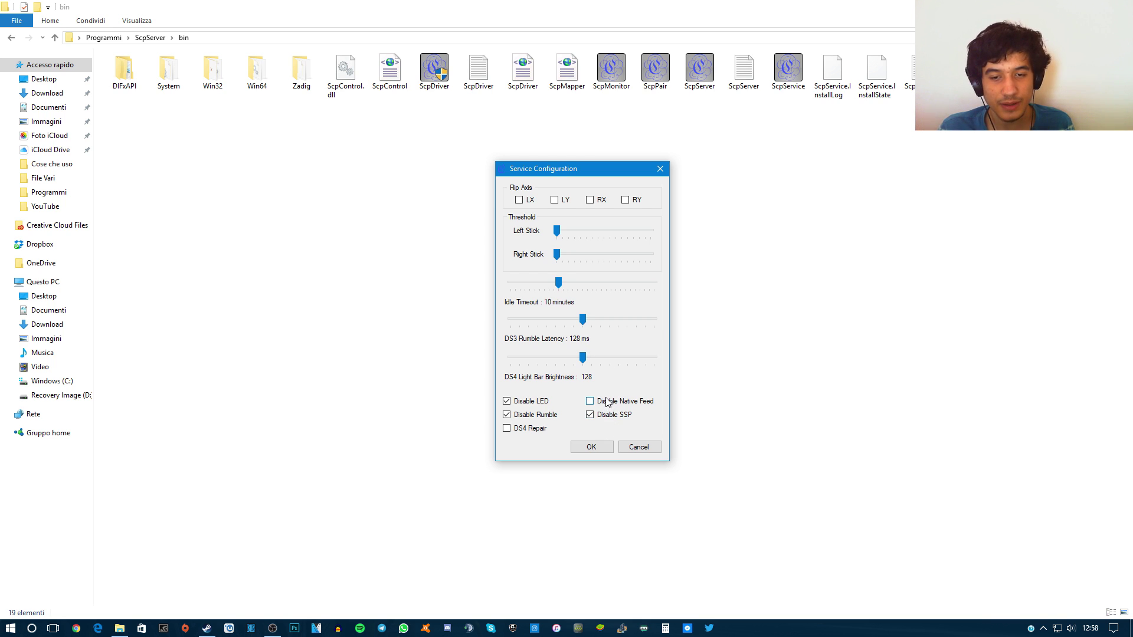
click(545, 403)
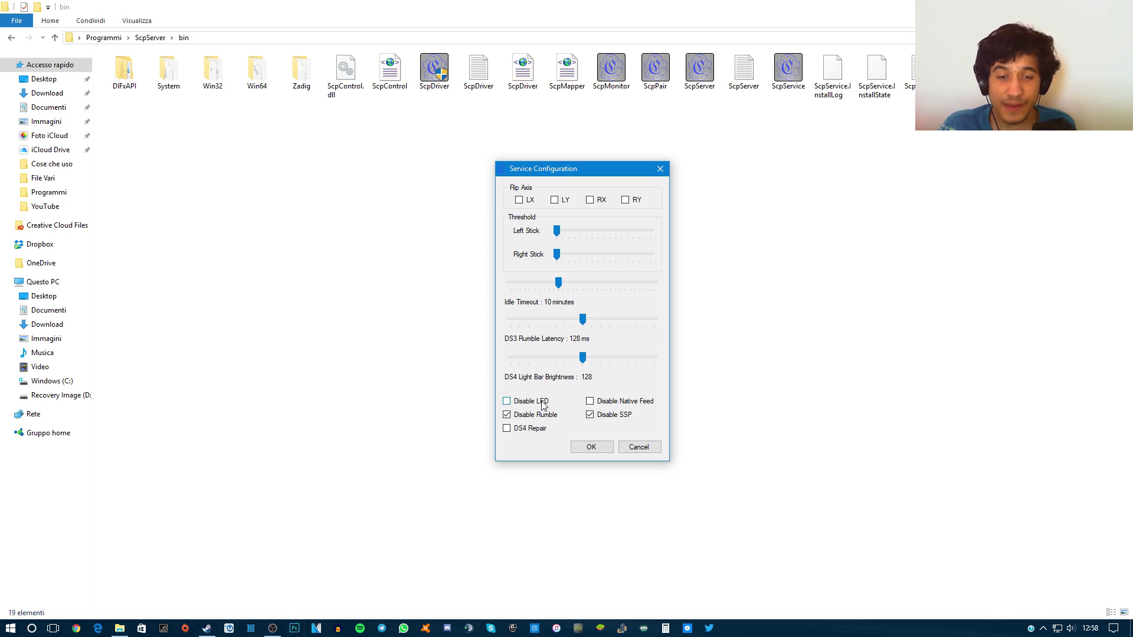
click(587, 447)
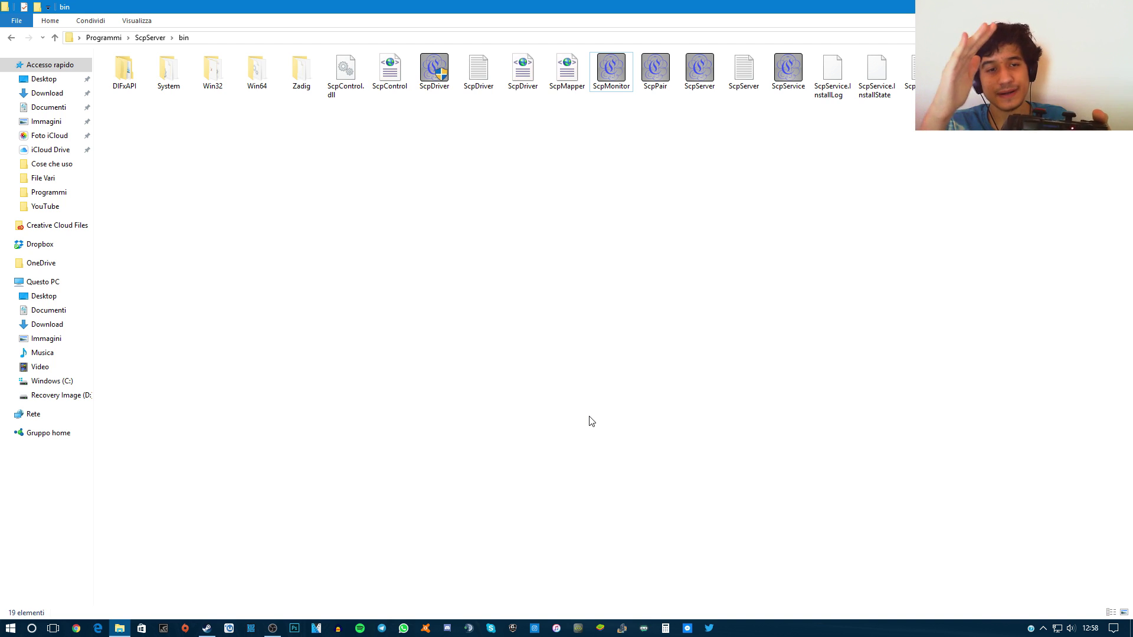
Step: In SCP Monitor's service configuration, turn on Disable LED, turn off Disable Rumble, and save the settings
click(1043, 629)
right_click(1032, 585)
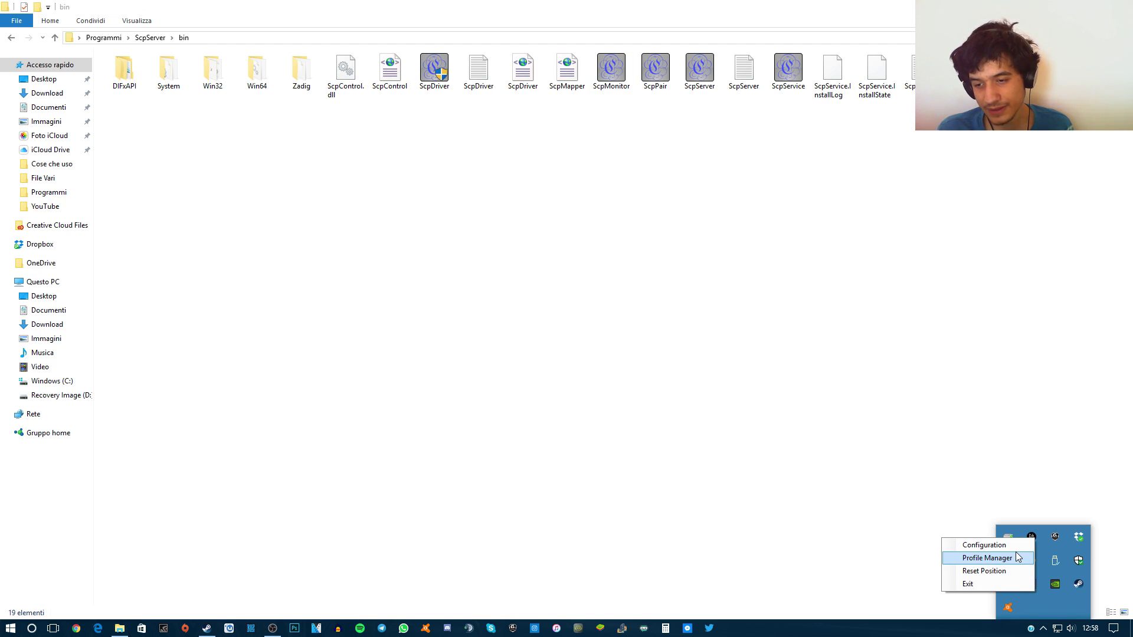
click(1014, 545)
click(534, 404)
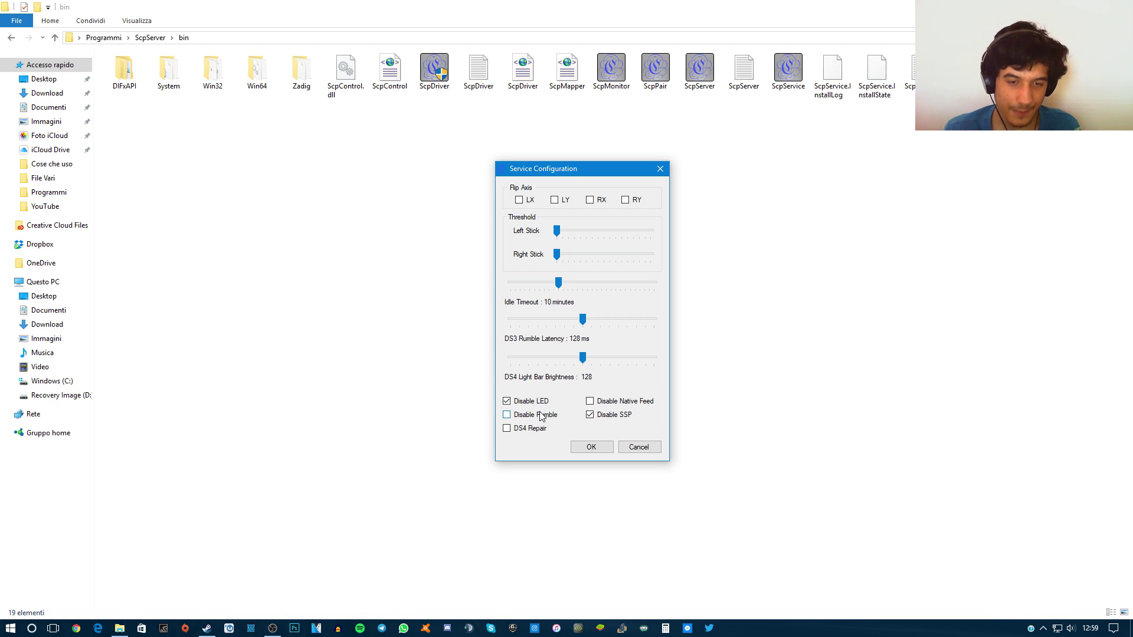
click(591, 448)
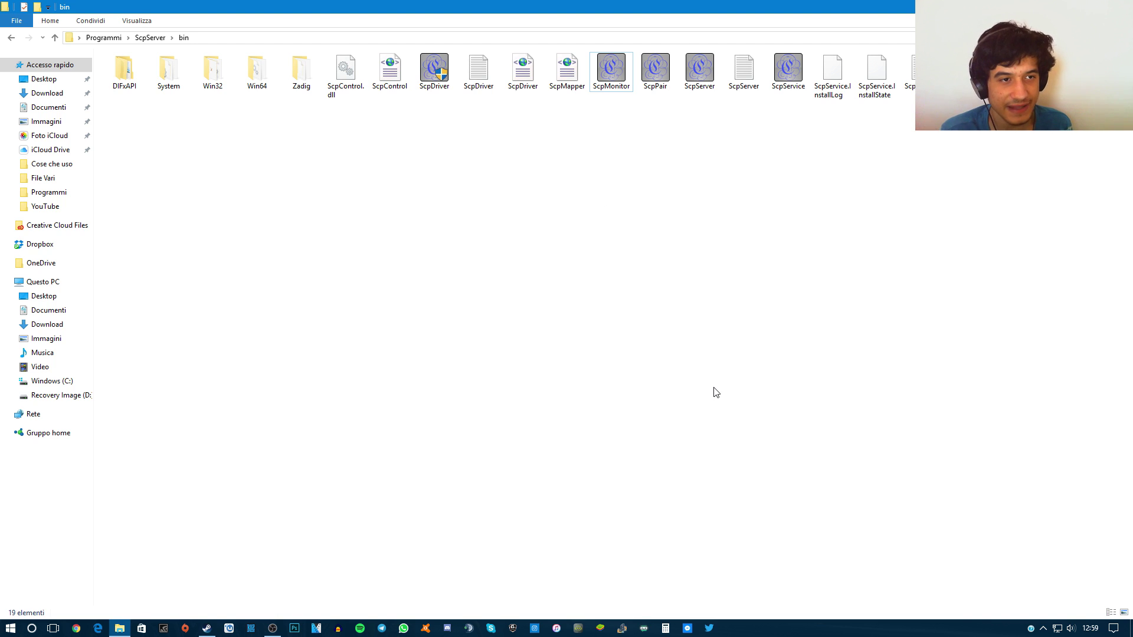
Step: Close the bin folder window, switch to Steam, and launch Party Hard from the library
drag(623, 233, 752, 336)
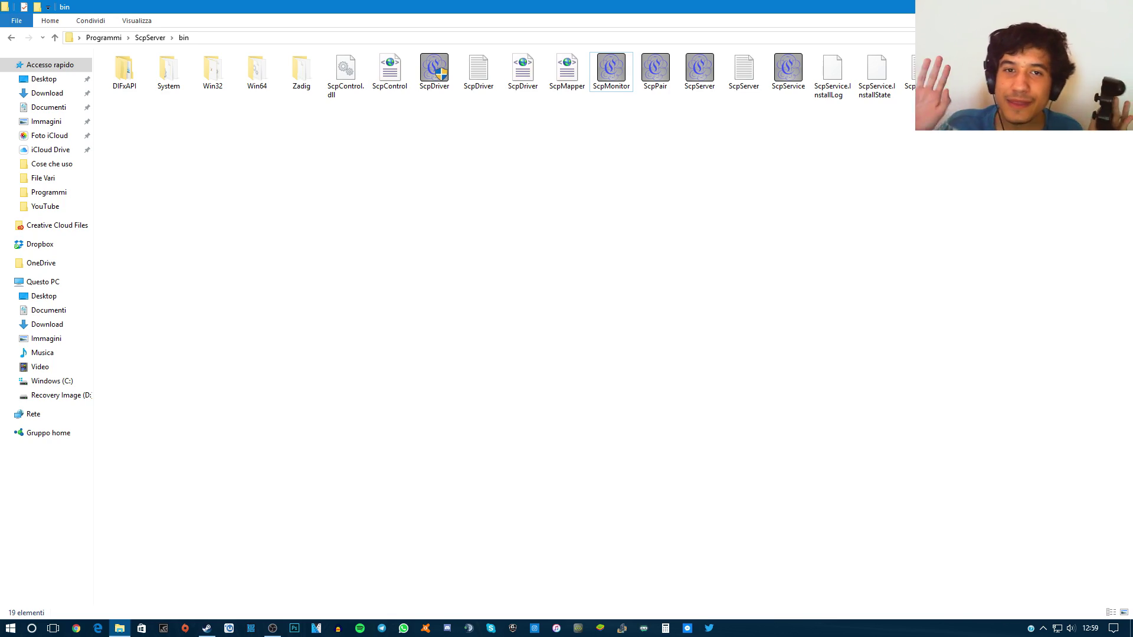
click(1120, 6)
click(206, 628)
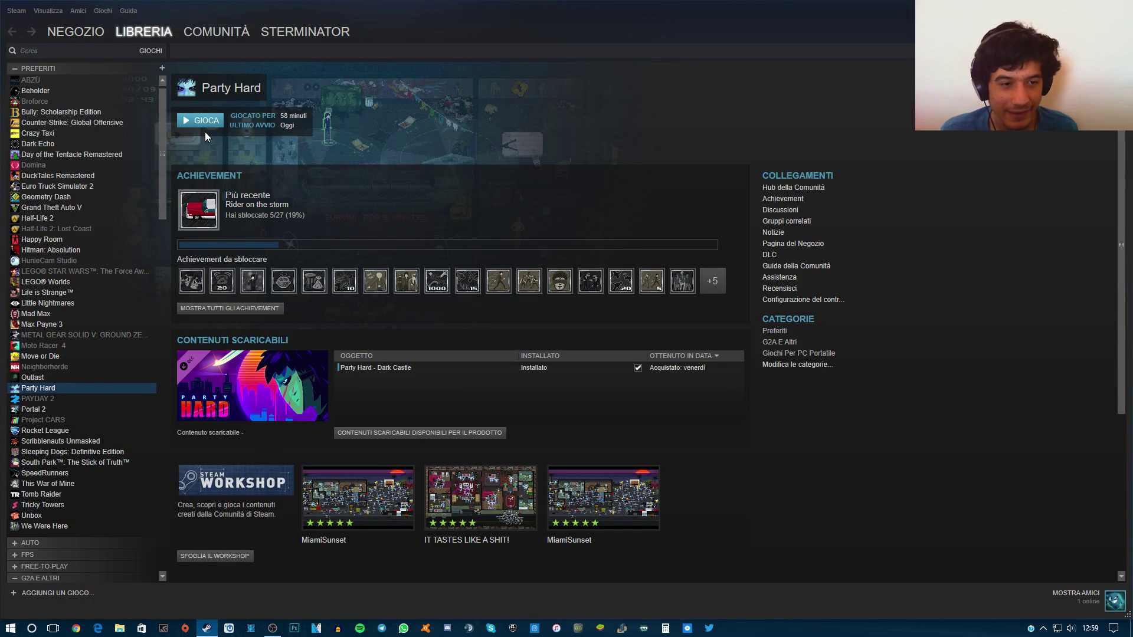
click(217, 121)
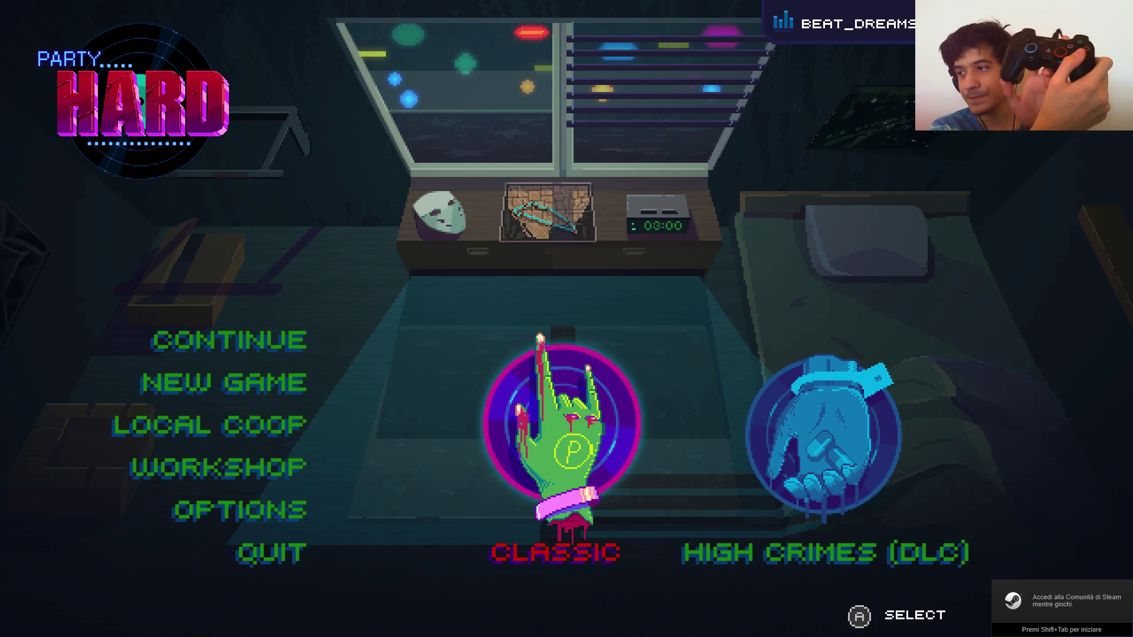
Step: Start the BBQ Party level in Classic mode with the last hero in the list
key(Return)
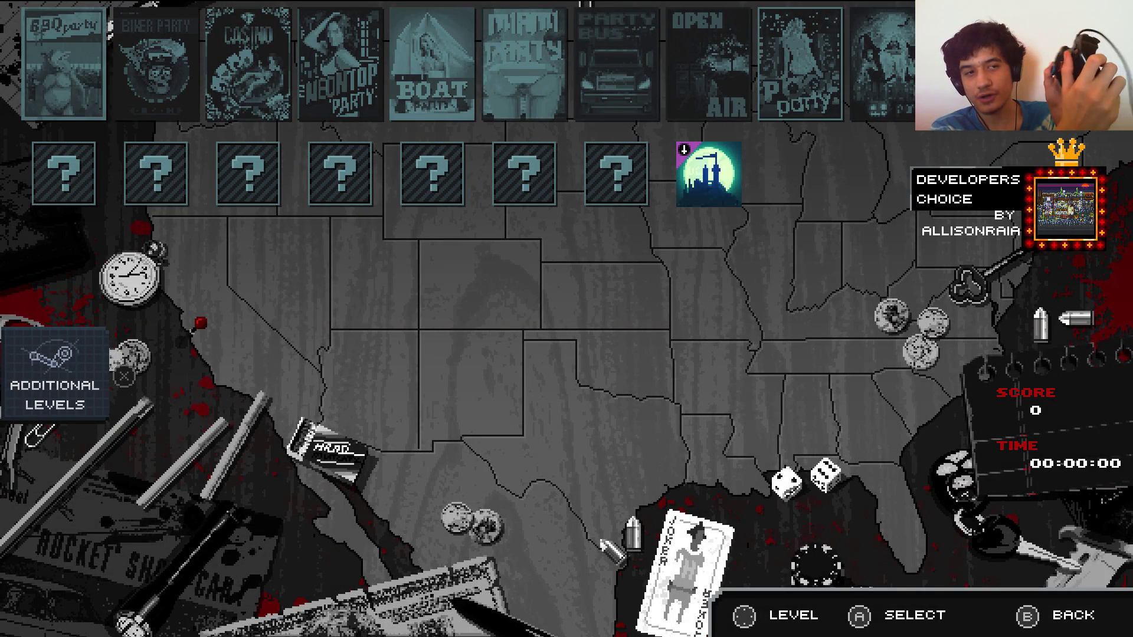
key(Return)
key(Left)
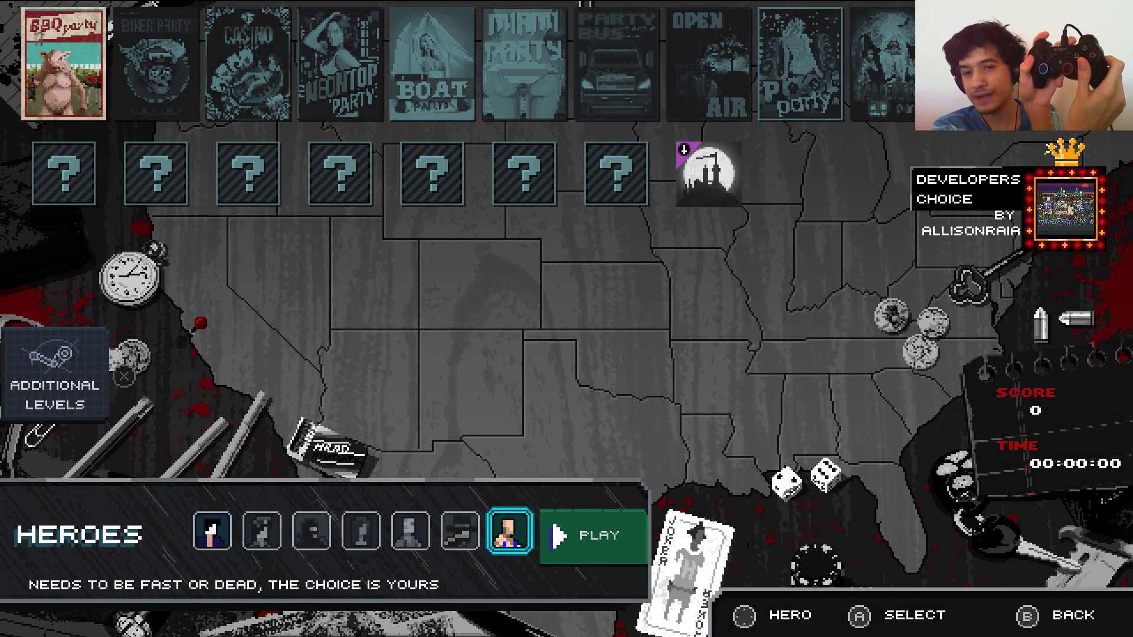
key(Return)
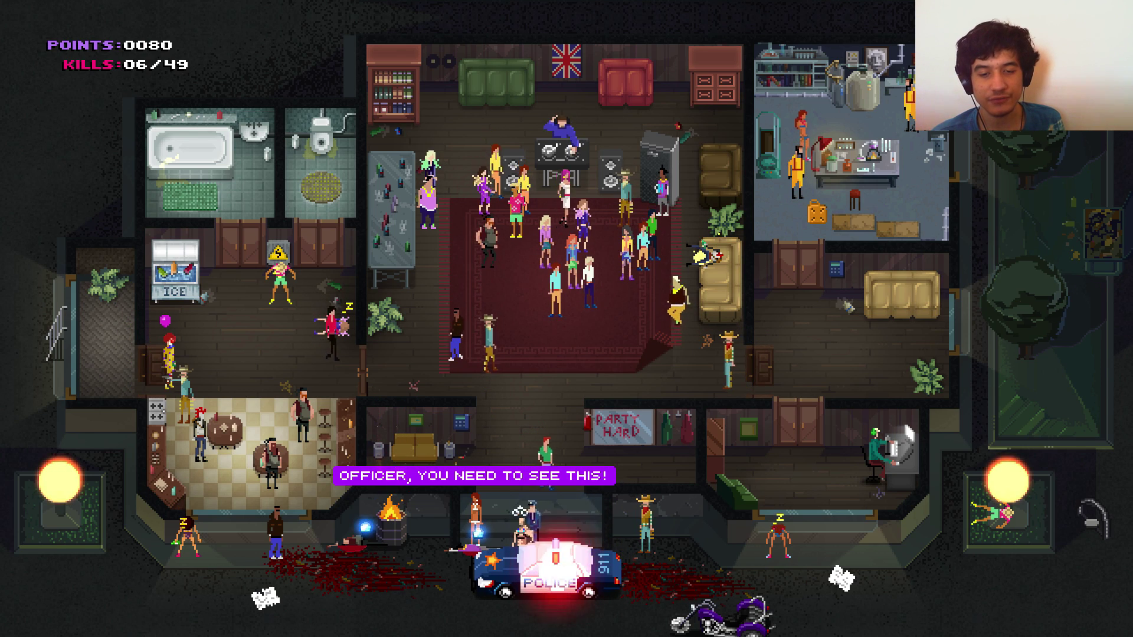
Step: Pause the level and quit Party Hard to the desktop
key(Escape)
key(Down)
key(Return)
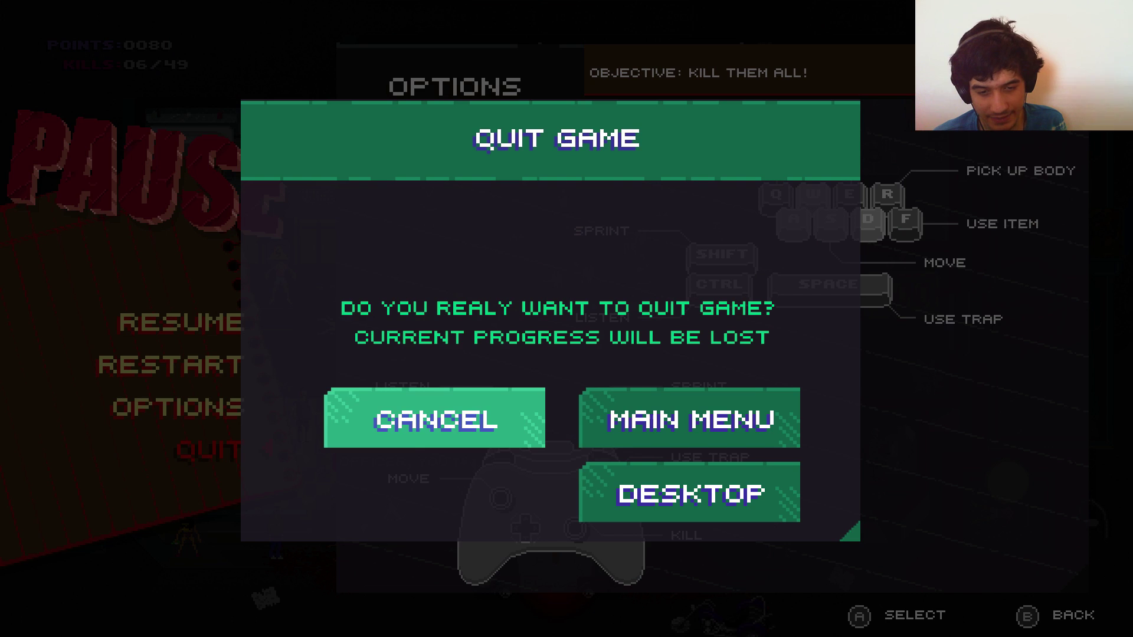
key(Down)
key(Return)
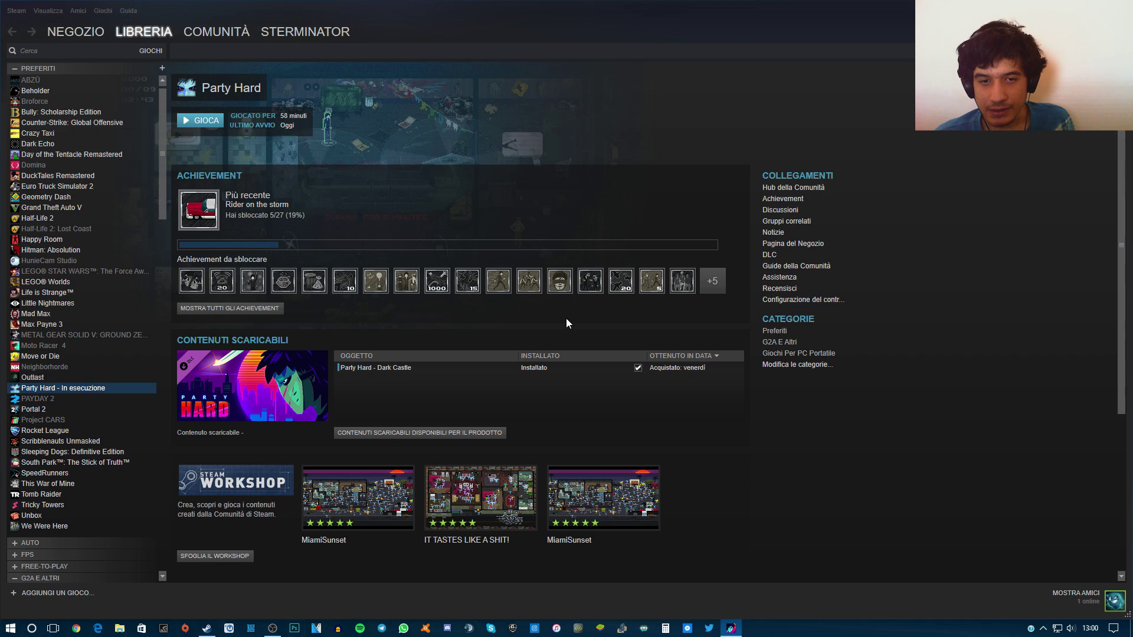